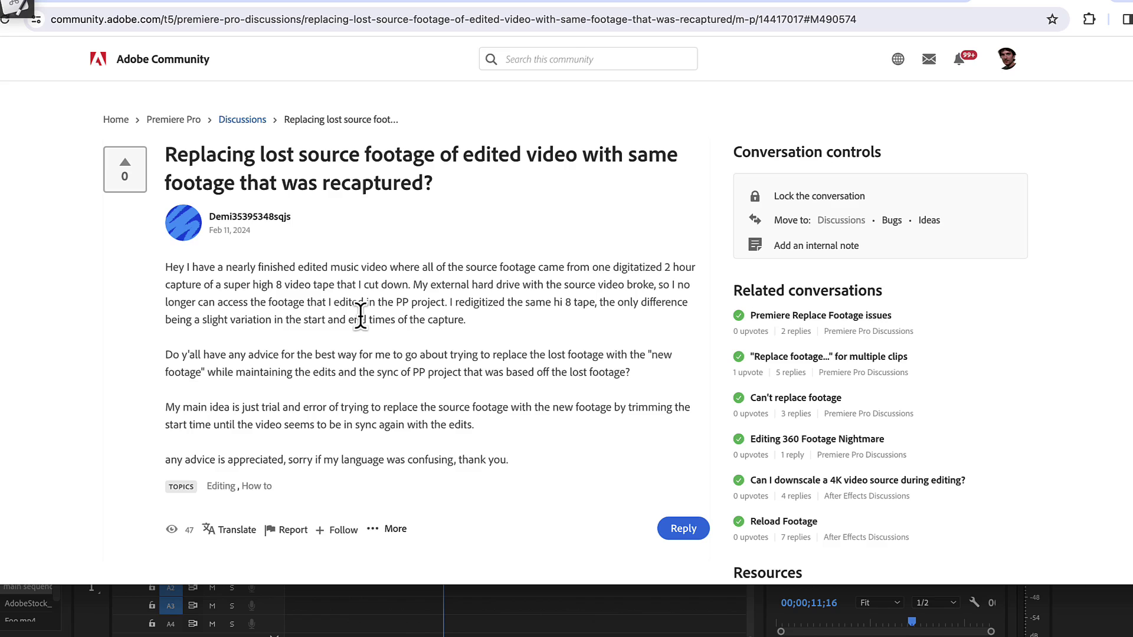
Step: Leave the Adobe Community post on replacing recaptured footage and return to the Premiere Pro edit
left_click(369, 583)
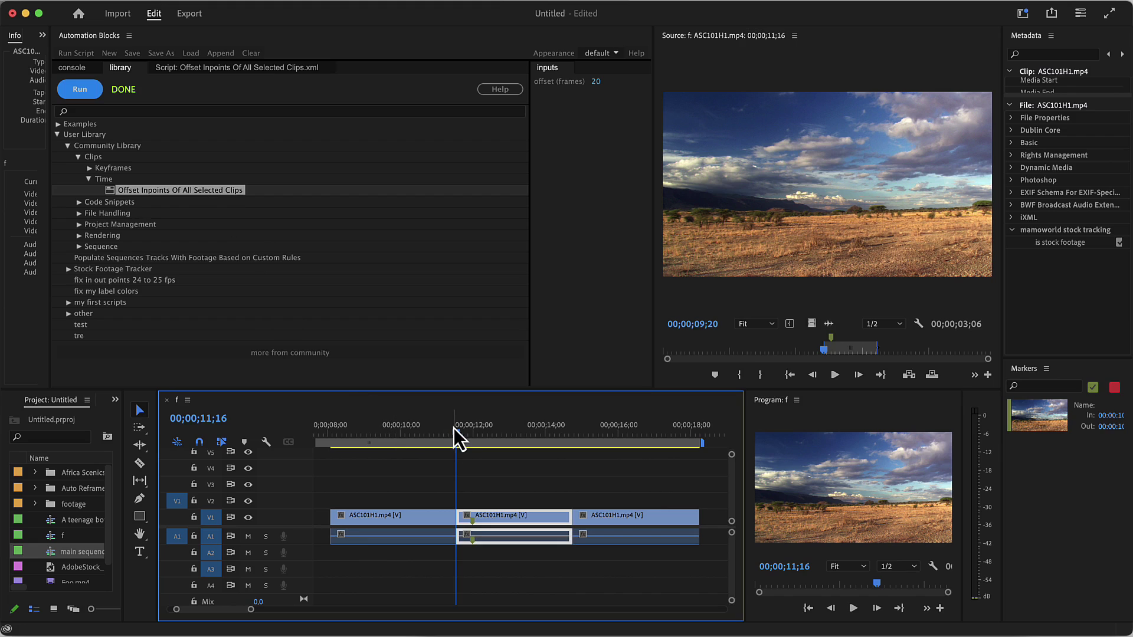
Step: Load the middle ASC101H1.mp4 clip in the Source monitor and scrub around its in-point near 00;00;09;05
mouse_move(455, 434)
left_mouse_down()
mouse_move(406, 441)
mouse_move(629, 434)
mouse_move(468, 438)
left_mouse_up()
double_click(501, 522)
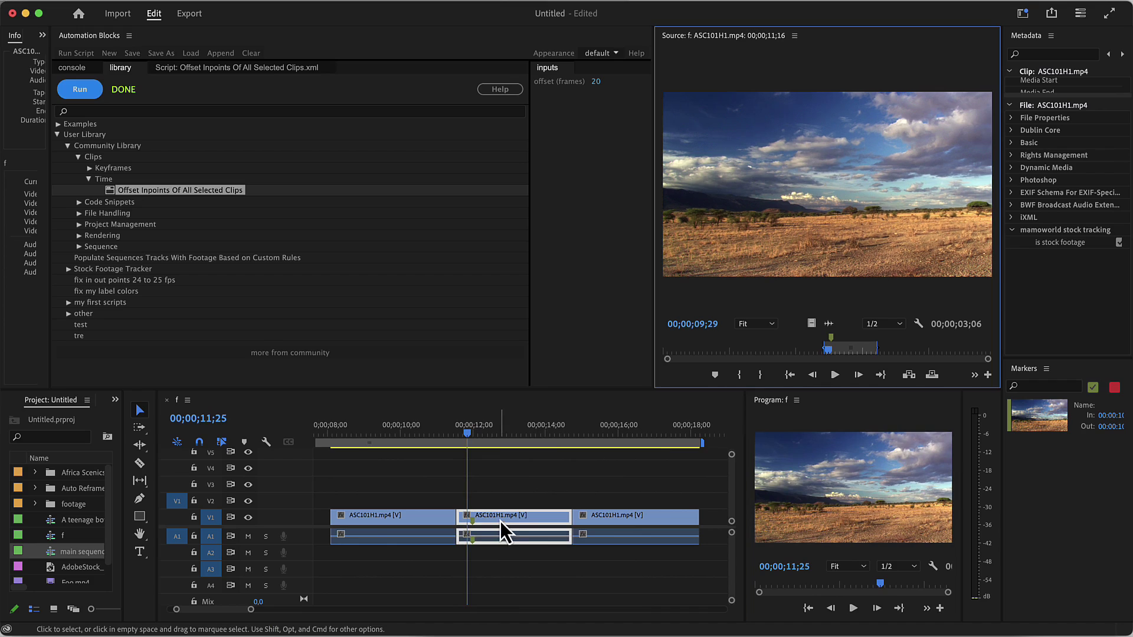
left_click_drag(469, 431, 458, 434)
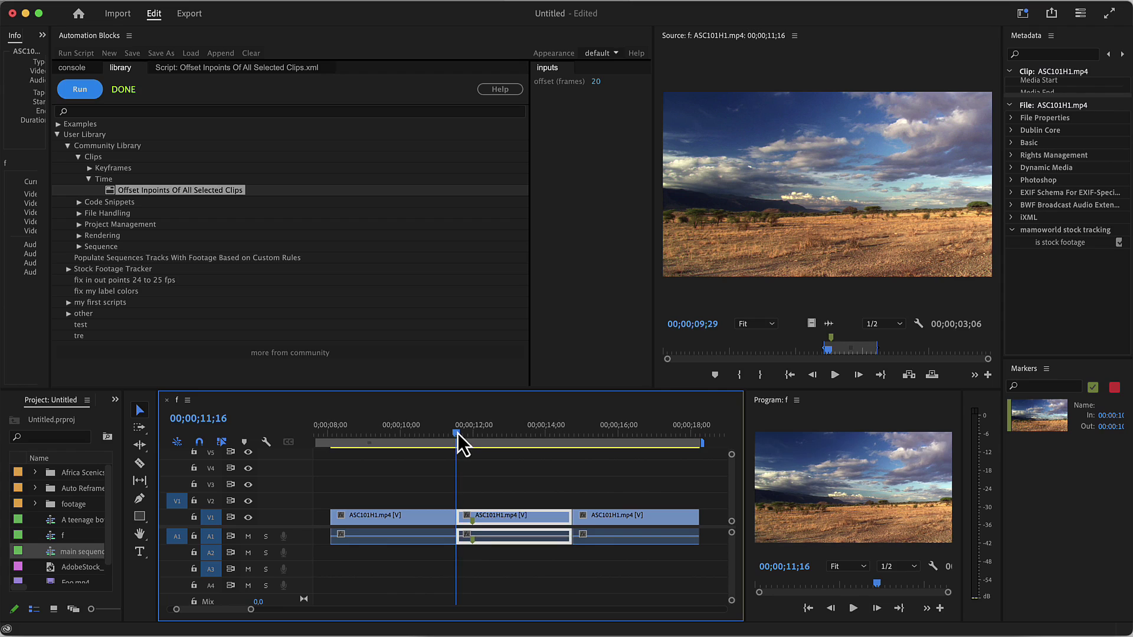
double_click(507, 524)
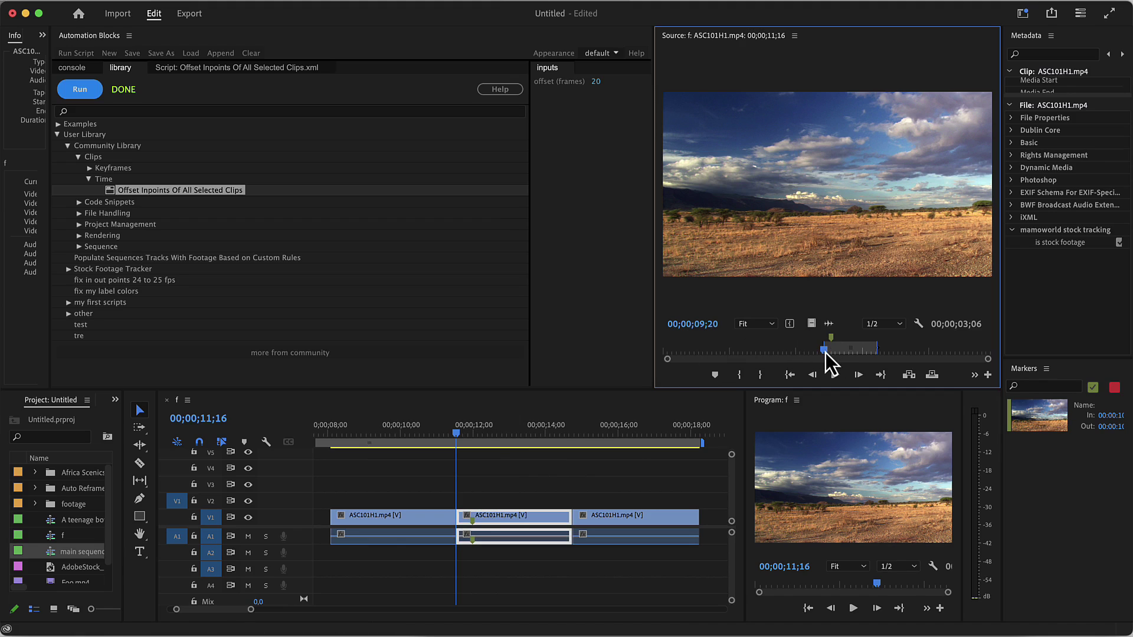
left_click_drag(825, 352, 817, 352)
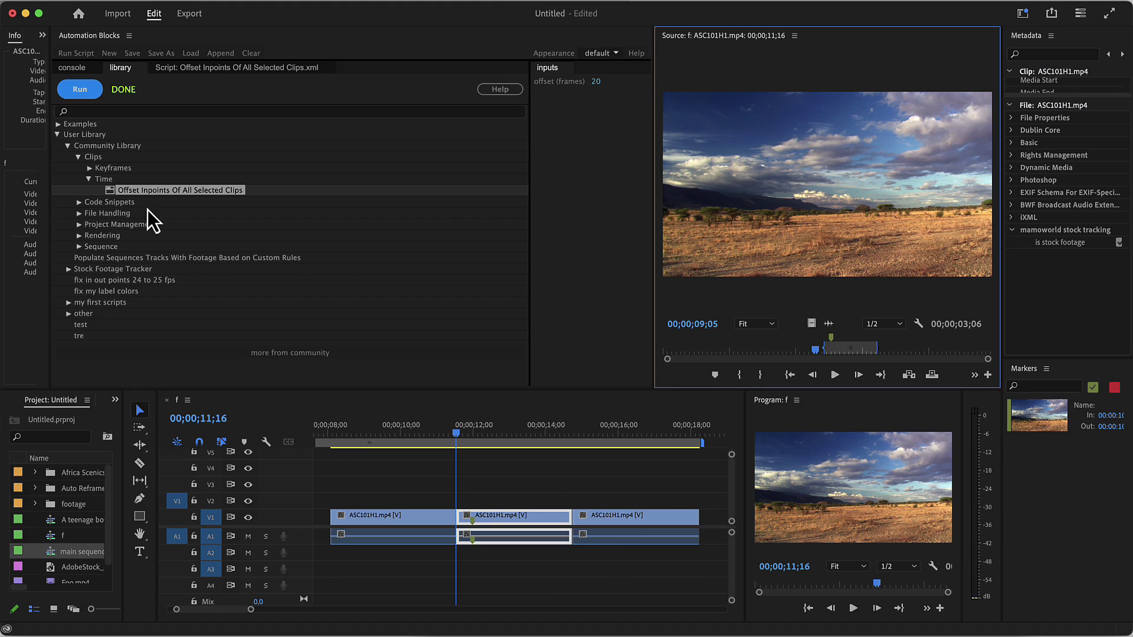
Step: Set the Automation Blocks offset to -15 frames and marquee-select all three timeline clips
left_click(596, 81)
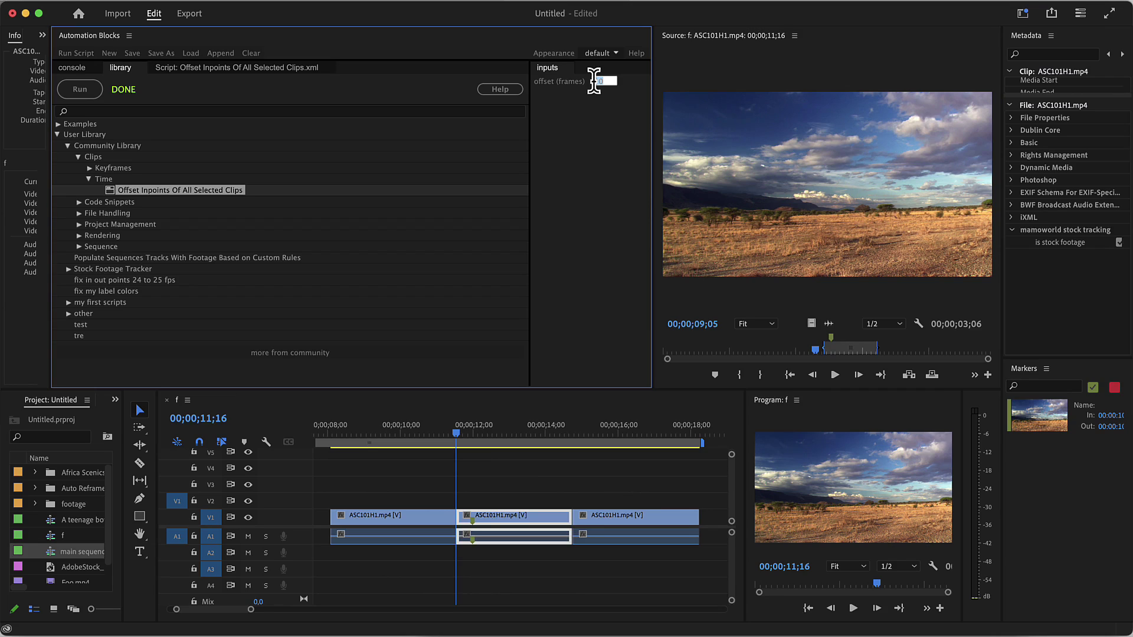
type("-15")
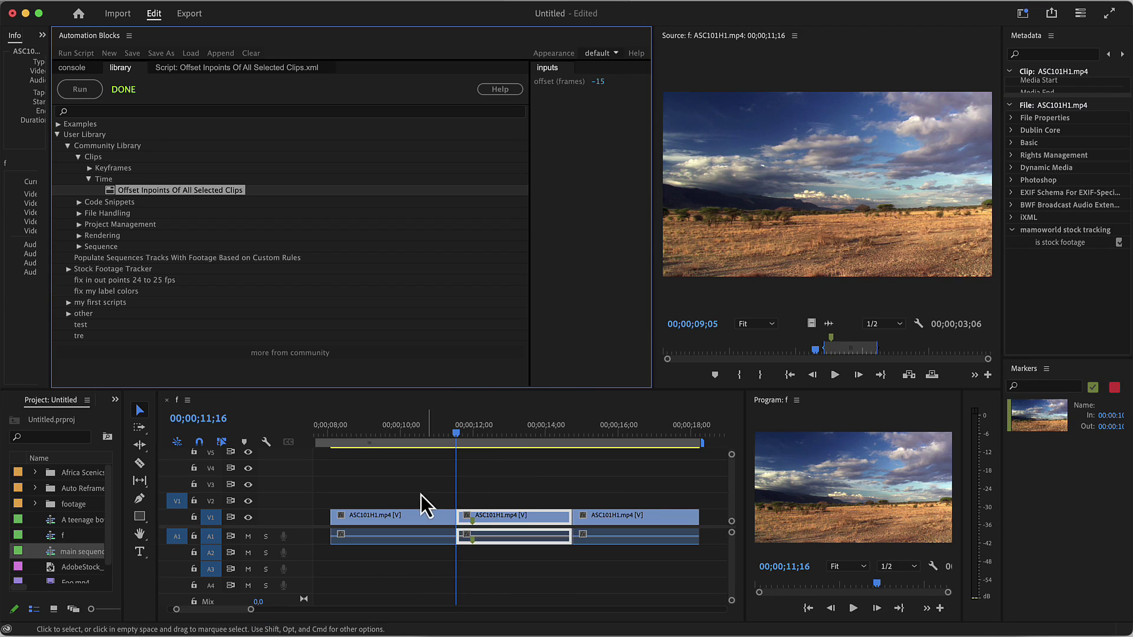
left_click_drag(419, 496, 593, 541)
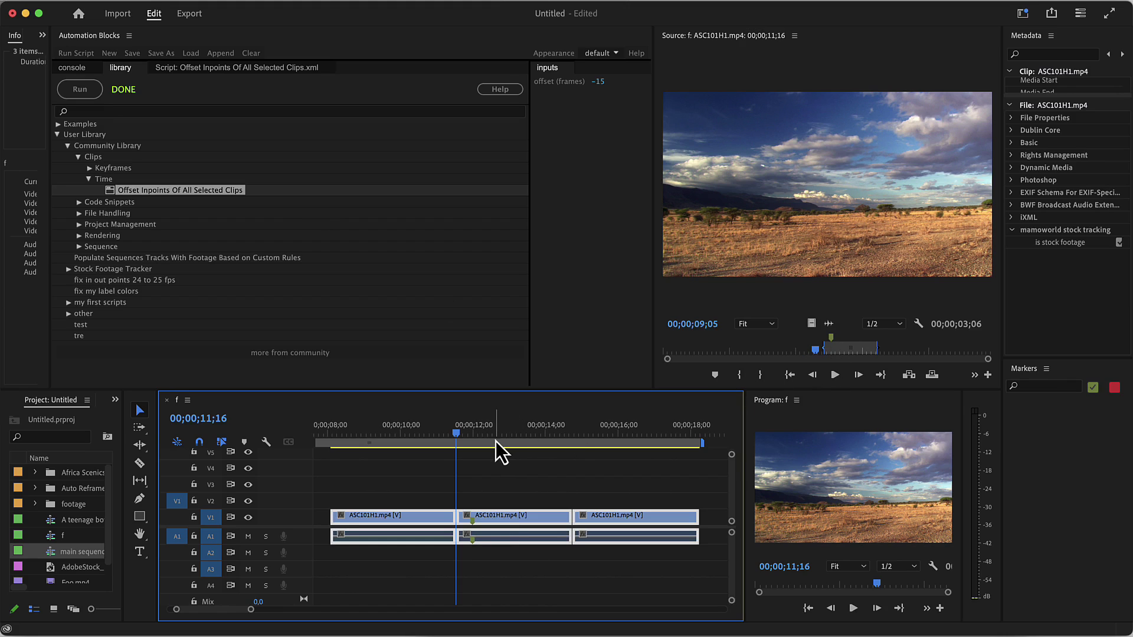
Step: Run Offset Inpoints to shift all three clips by -15 frames, then select only the middle clip
left_click(89, 97)
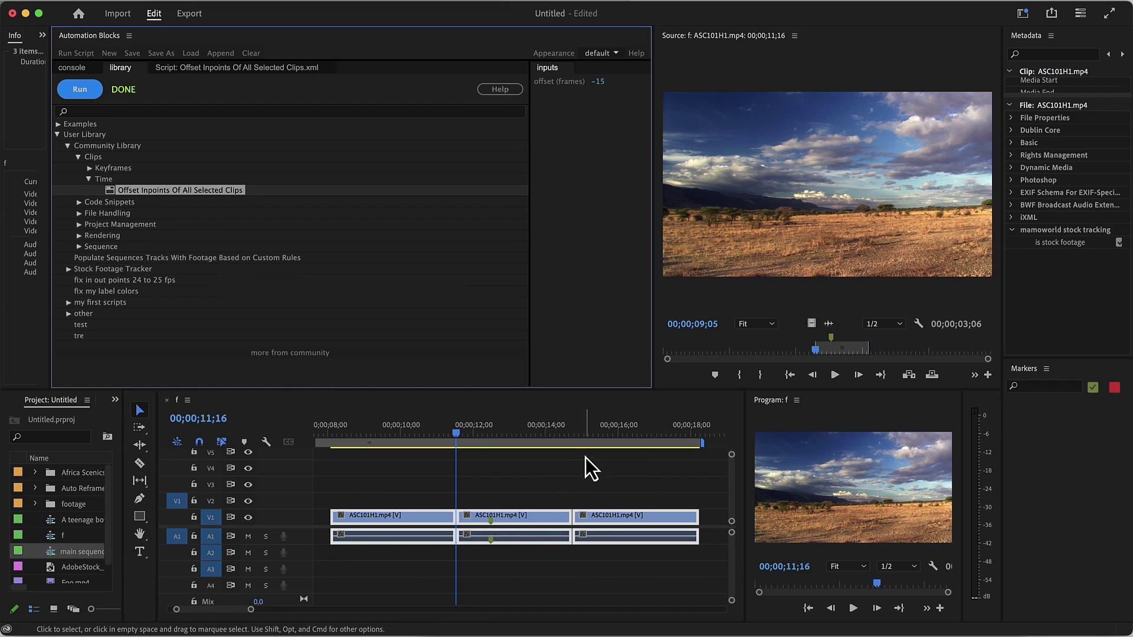
left_click(473, 480)
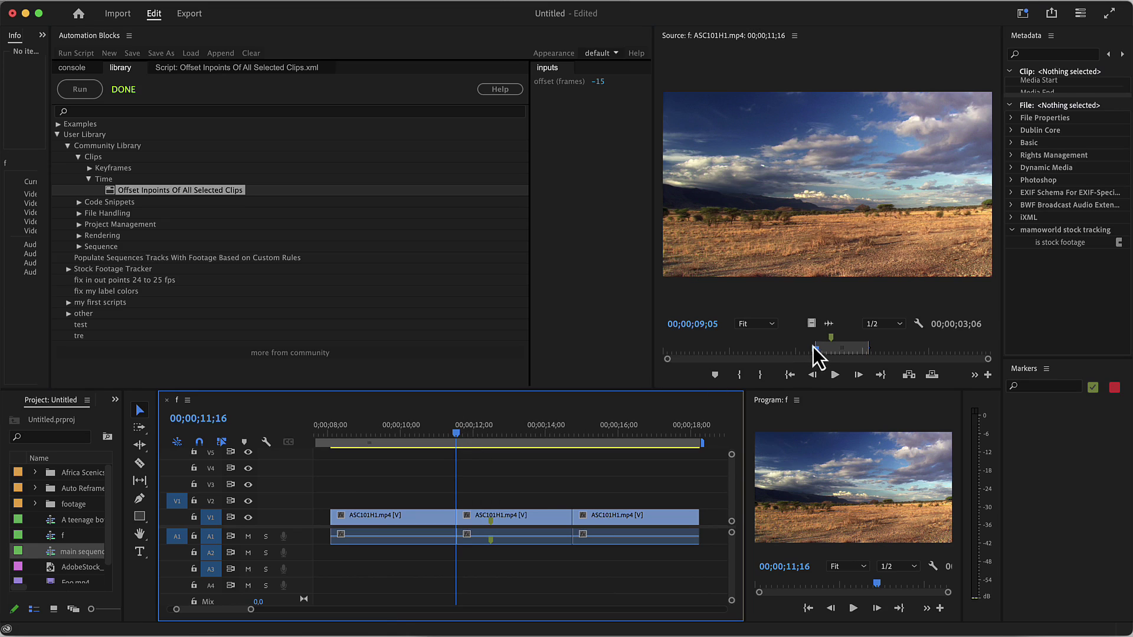
left_click(520, 517)
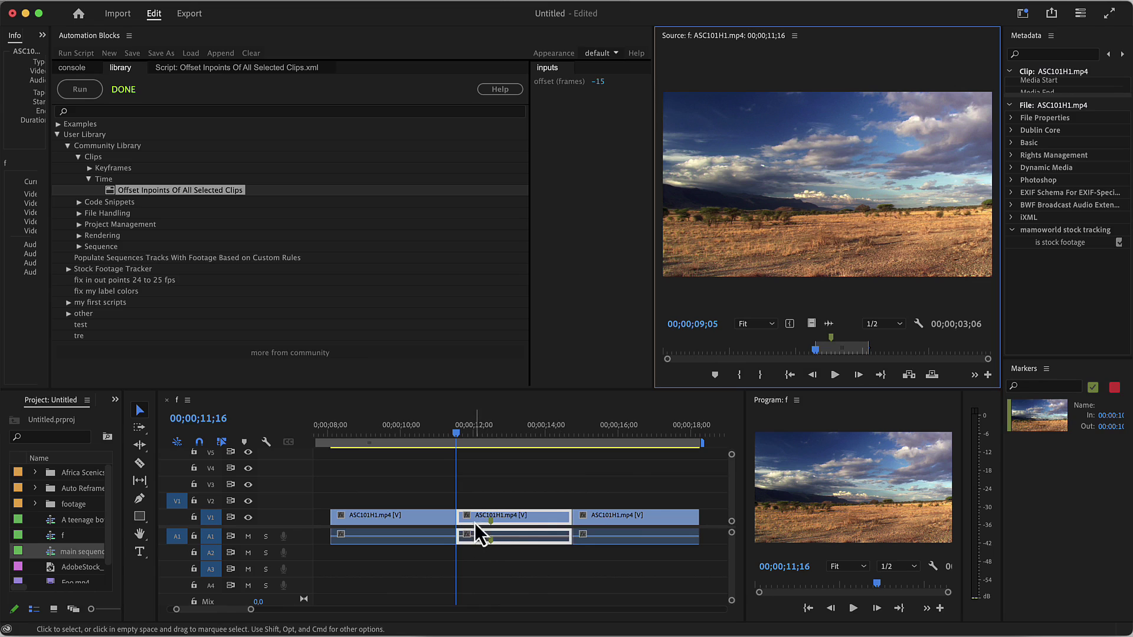
Step: Rerun the script with a 15-frame offset on the middle clip and confirm its in-point is 00;00;09;20
left_click(598, 82)
type("15")
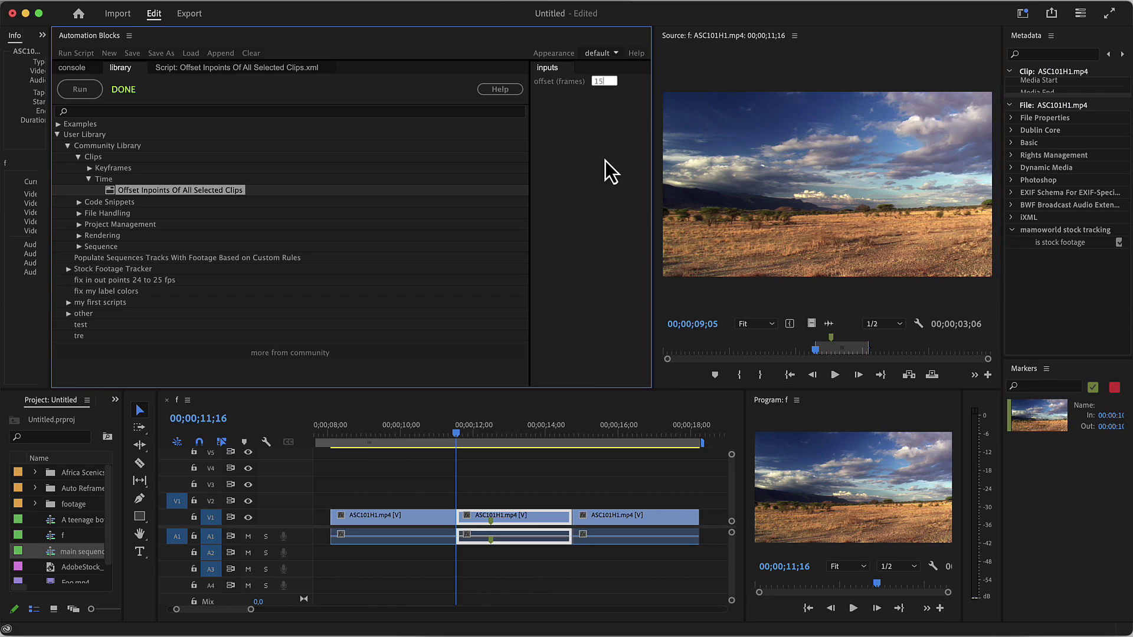
key("Return")
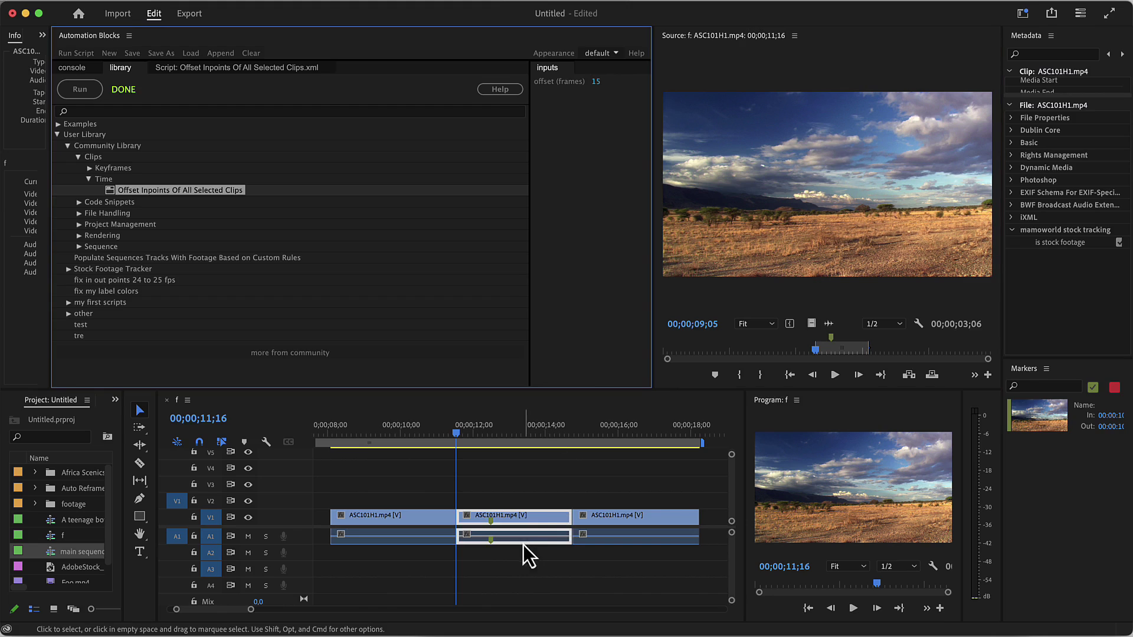
left_click(533, 518)
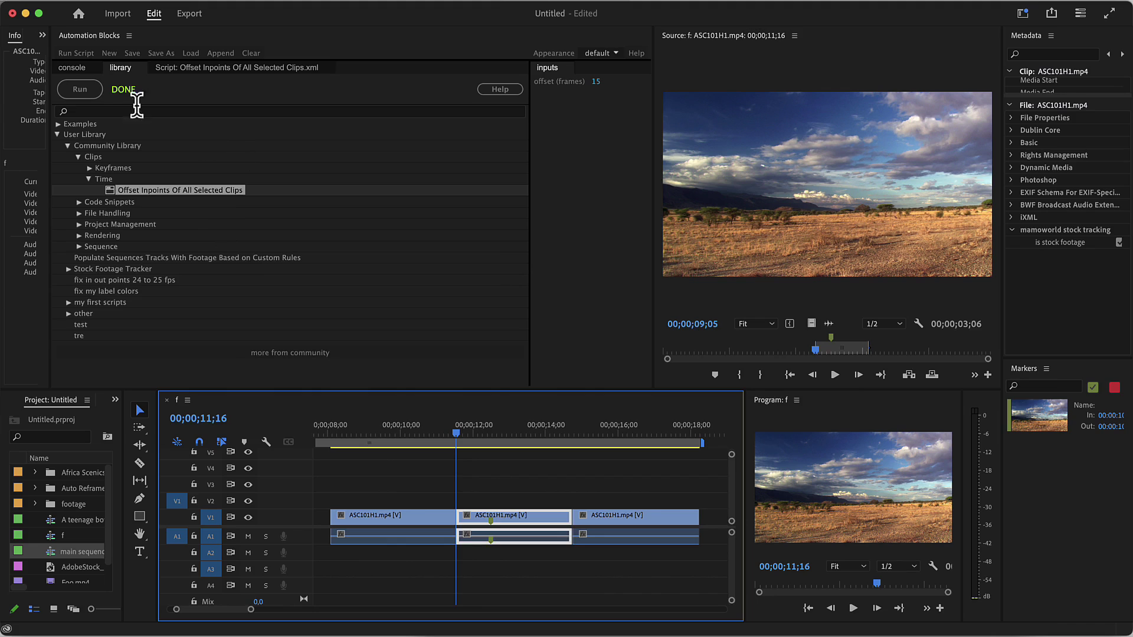
left_click(79, 89)
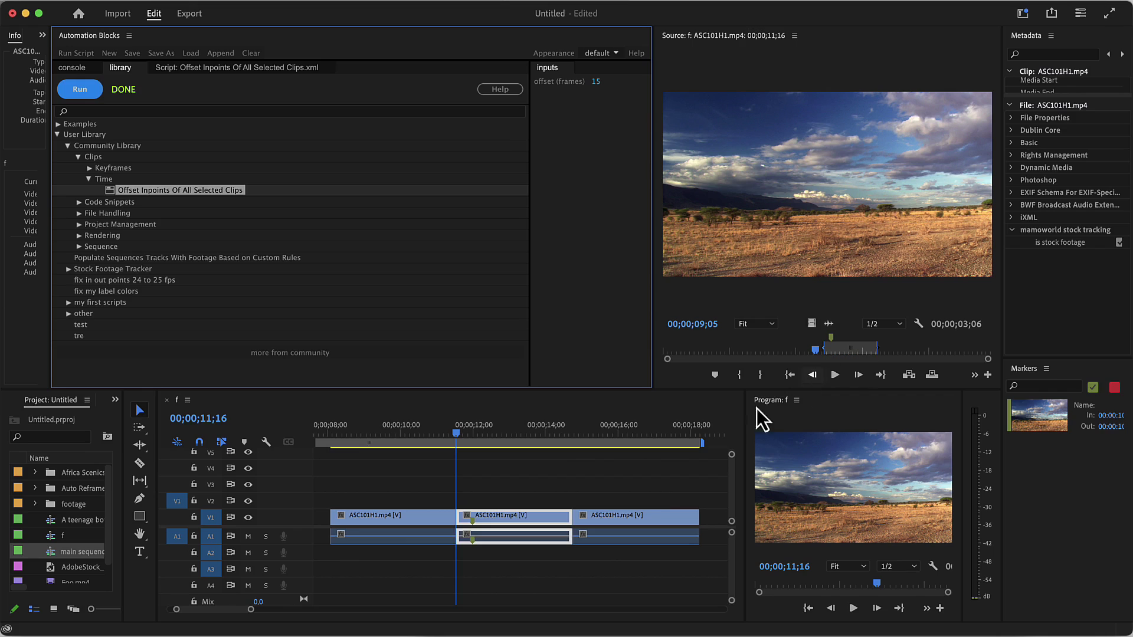
double_click(499, 519)
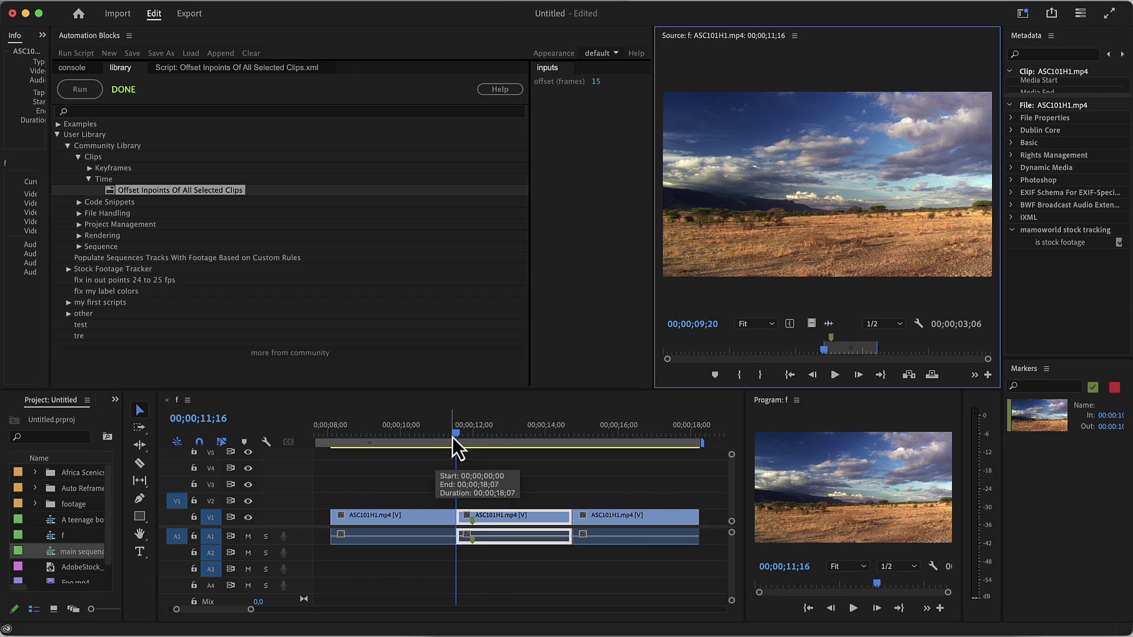
left_click_drag(453, 437, 458, 434)
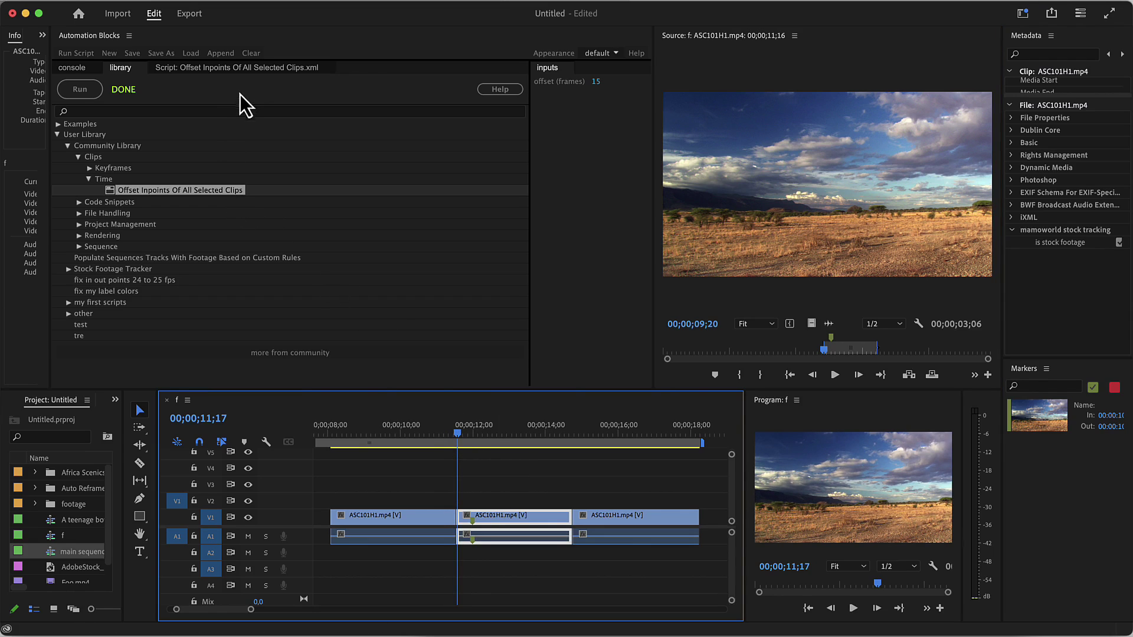
Step: Display the Offset Inpoints script blocks in a widened panel and inspect the for each loop block
left_click(250, 68)
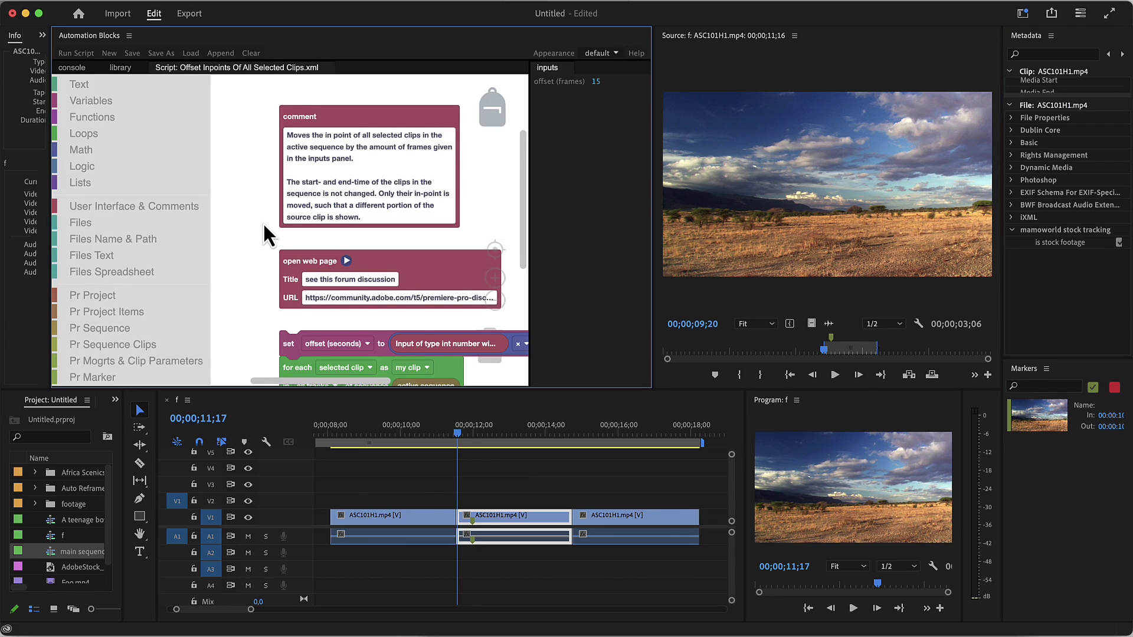
scroll(263, 224, "down", 3)
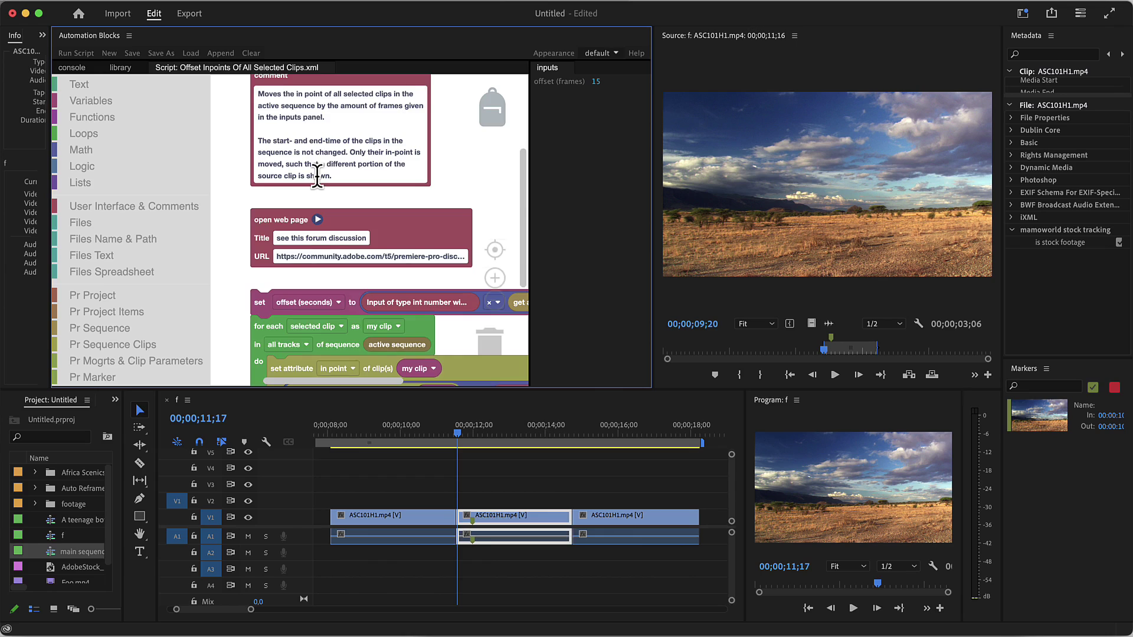
scroll(318, 179, "down", 5)
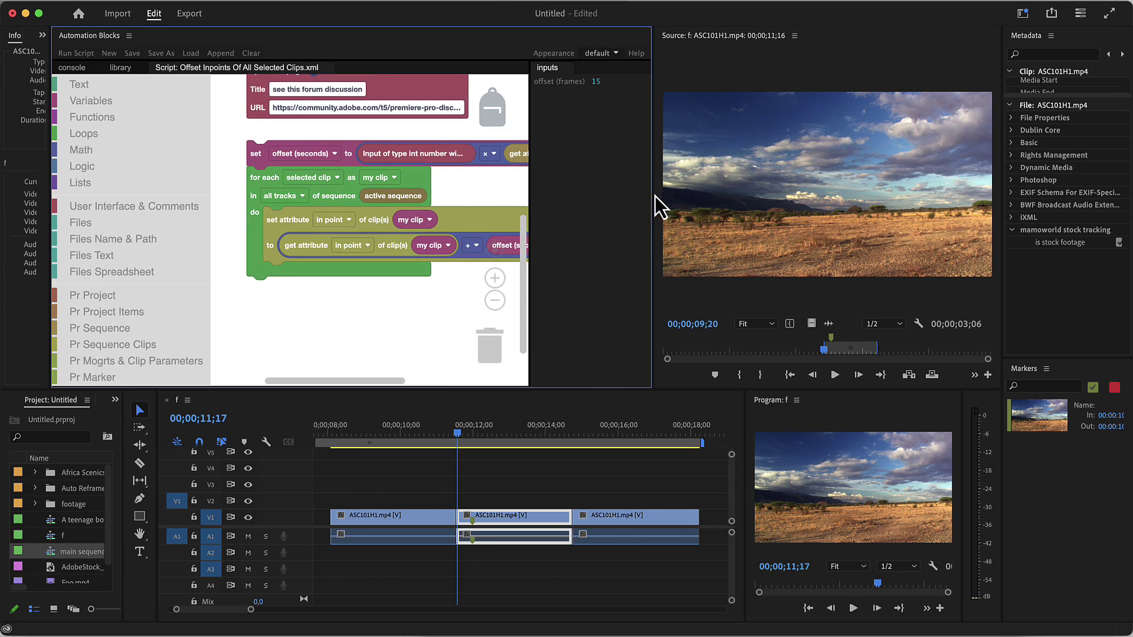
left_click_drag(653, 195, 848, 202)
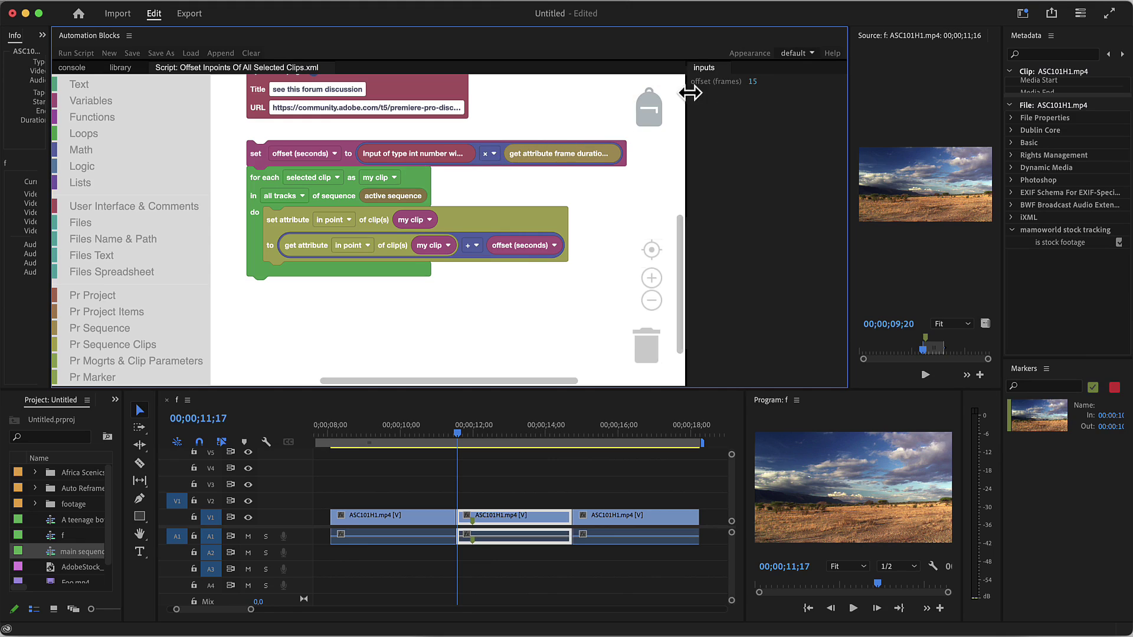
left_click(264, 191)
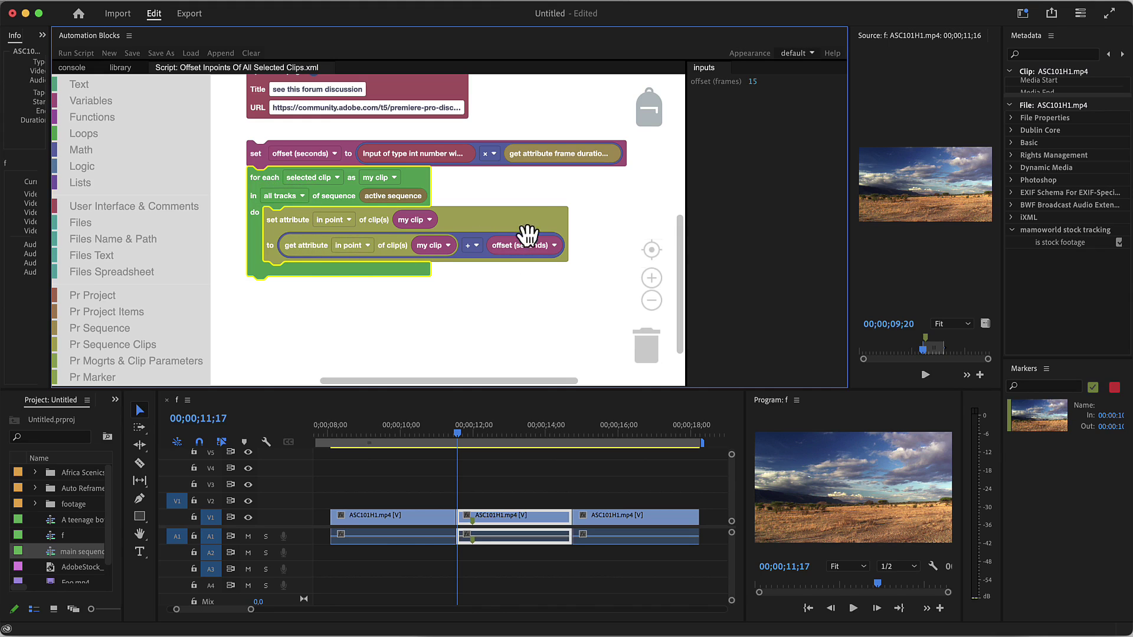
left_click(527, 200)
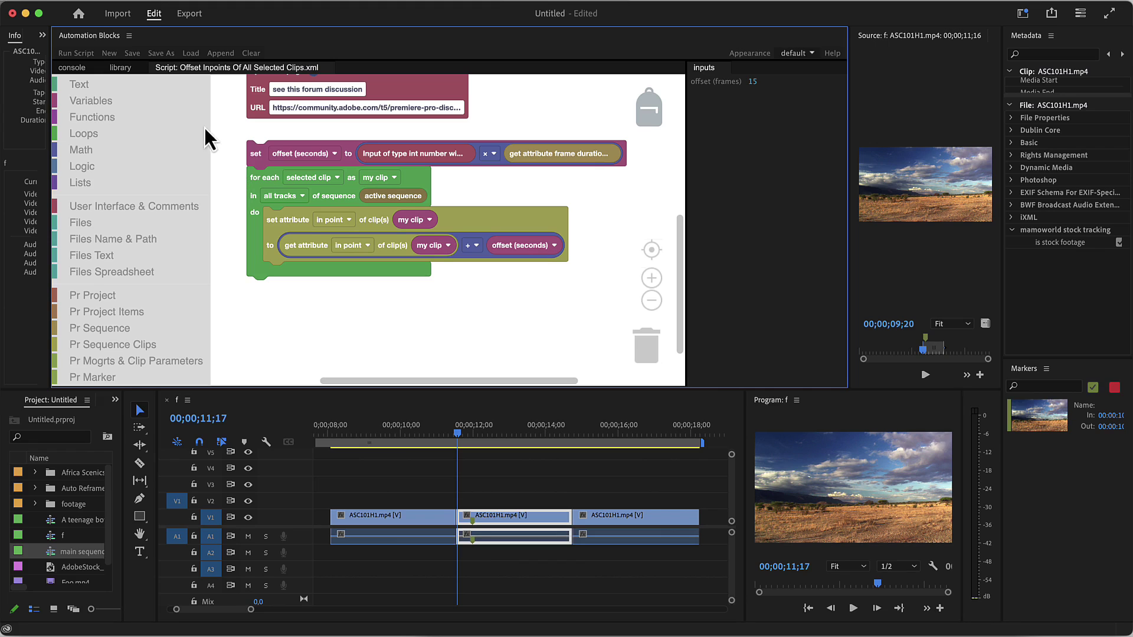
Step: Return to the script library and expand the Examples folder's Clips, File Conversion and Marker categories
left_click(116, 69)
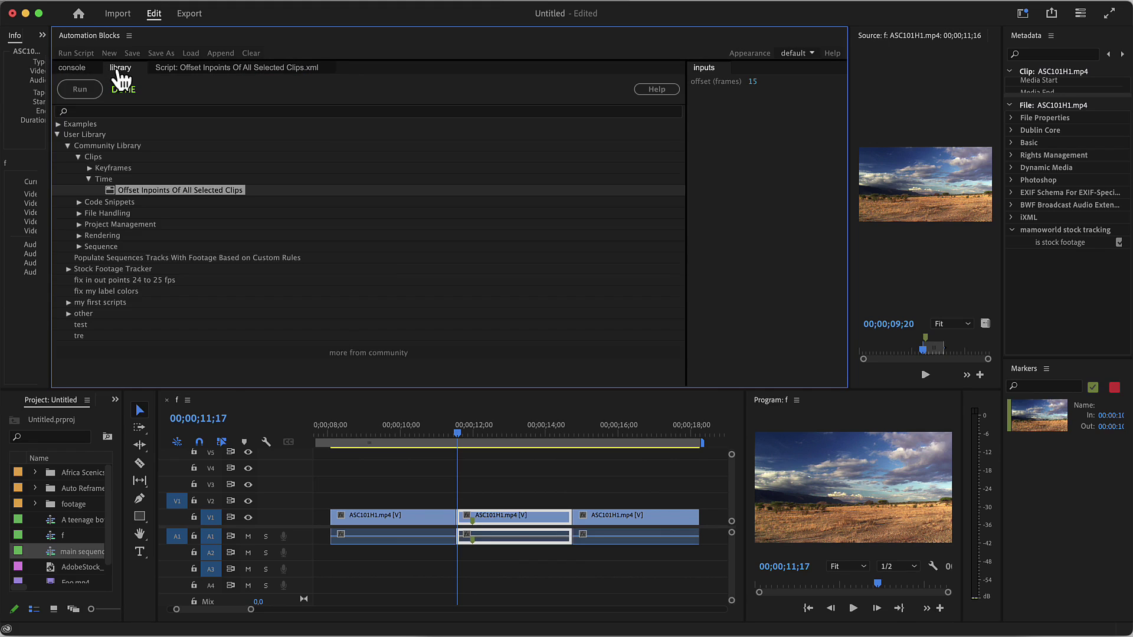
left_click(58, 124)
left_click(69, 136)
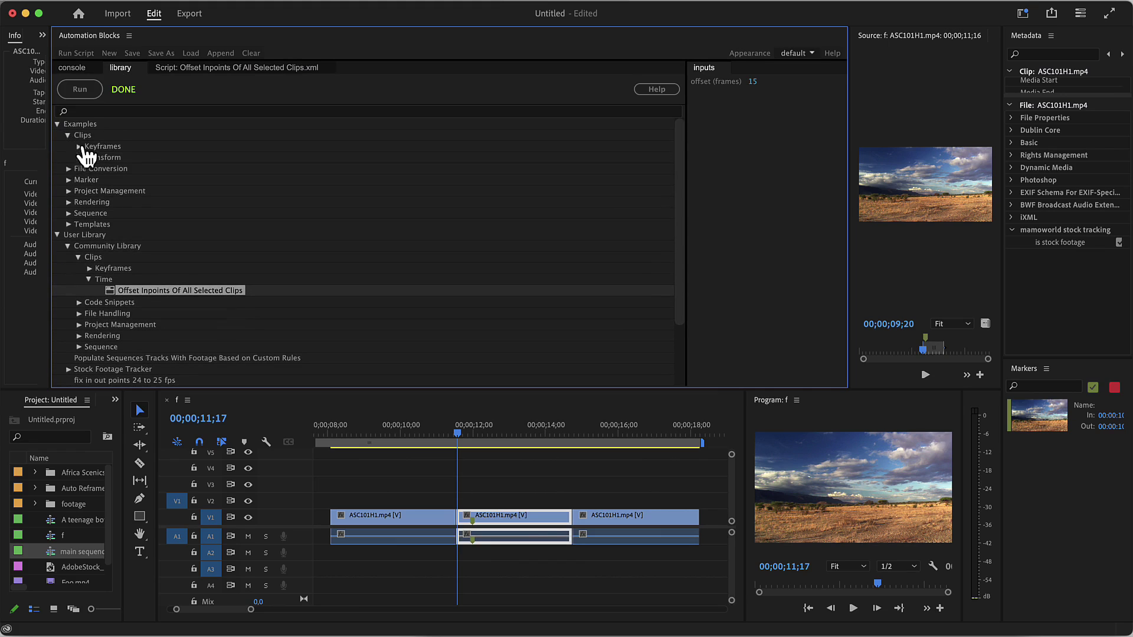
left_click(68, 170)
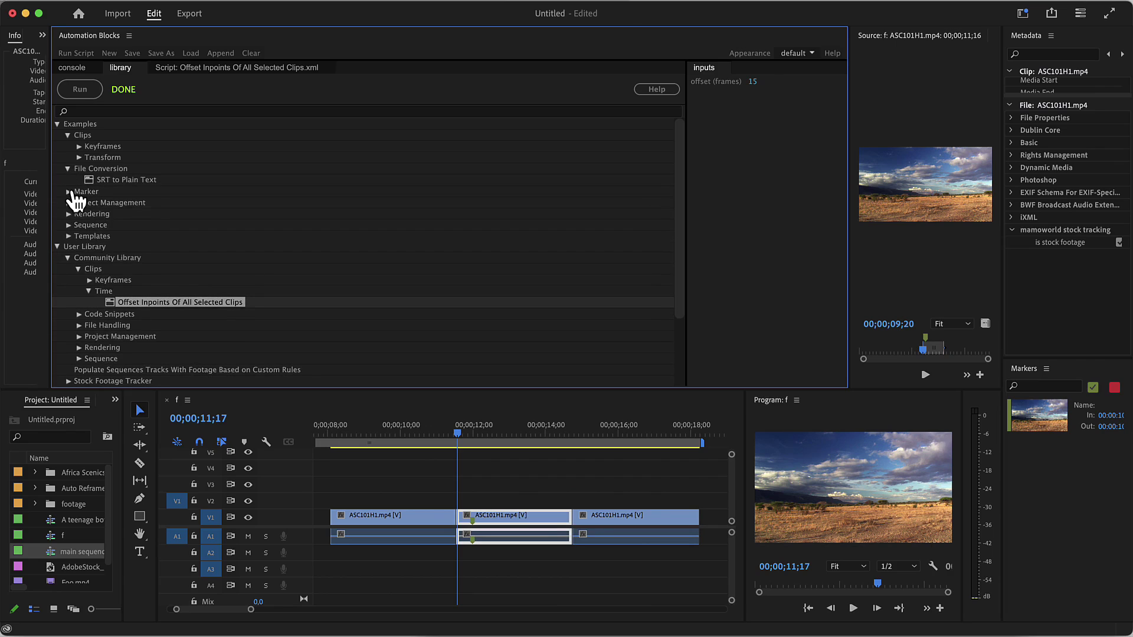
left_click(69, 192)
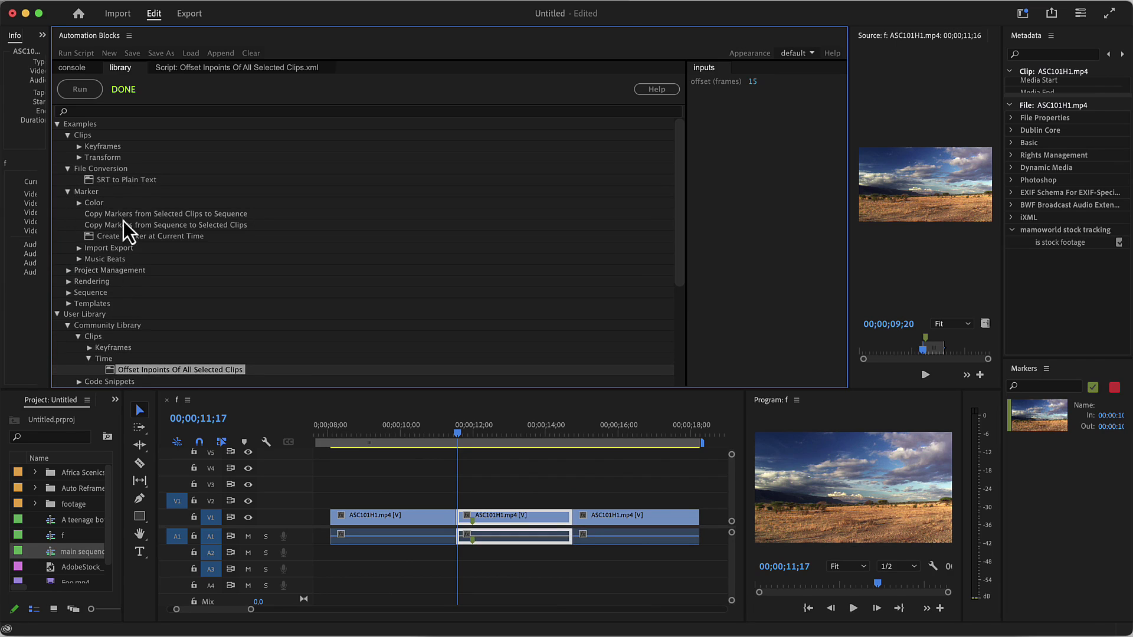
scroll(123, 212, "down", 5)
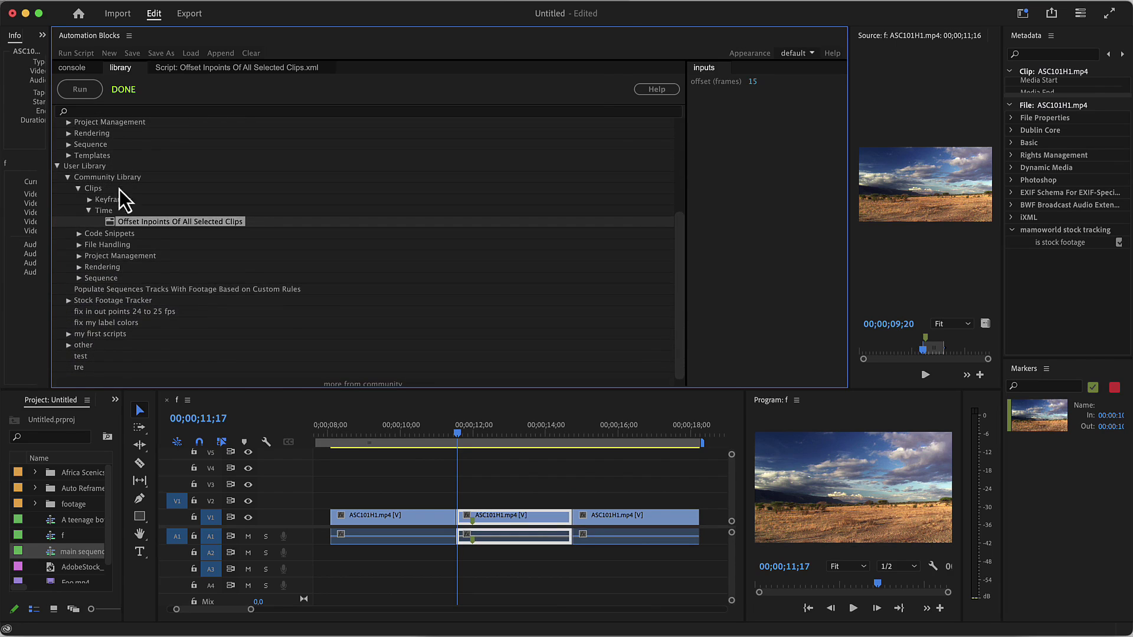